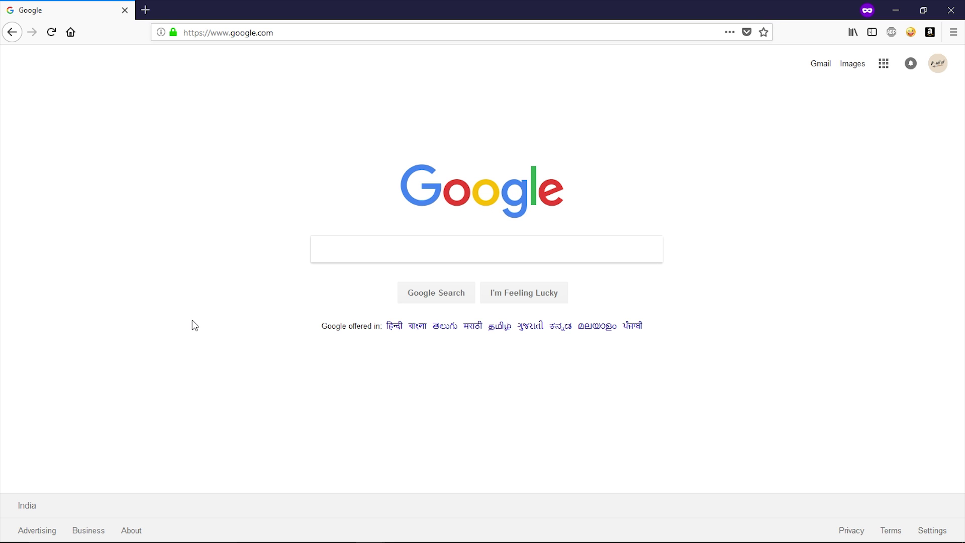
# Search Google using the 'freenom' suggestion and open the top Freenom result in a new tab
pyautogui.click(379, 250)
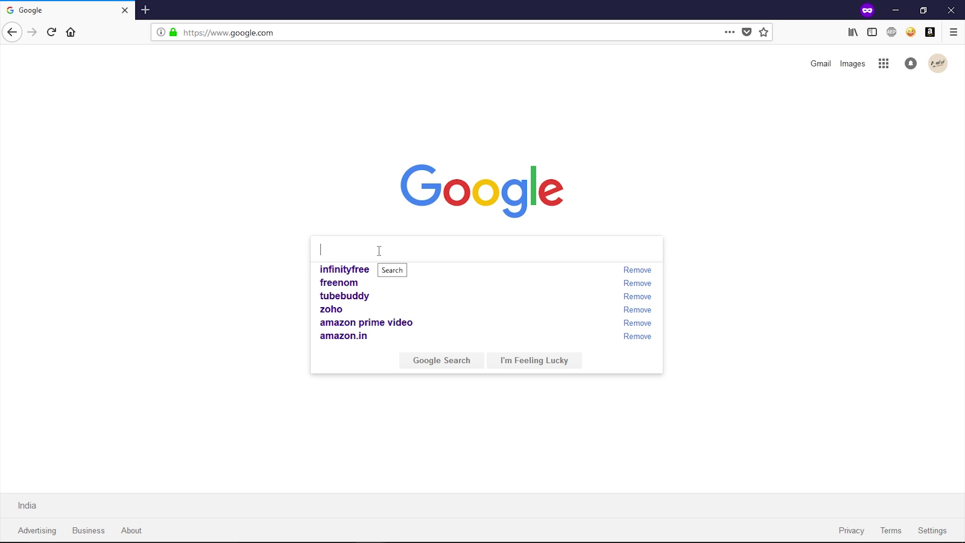
pyautogui.write('free')
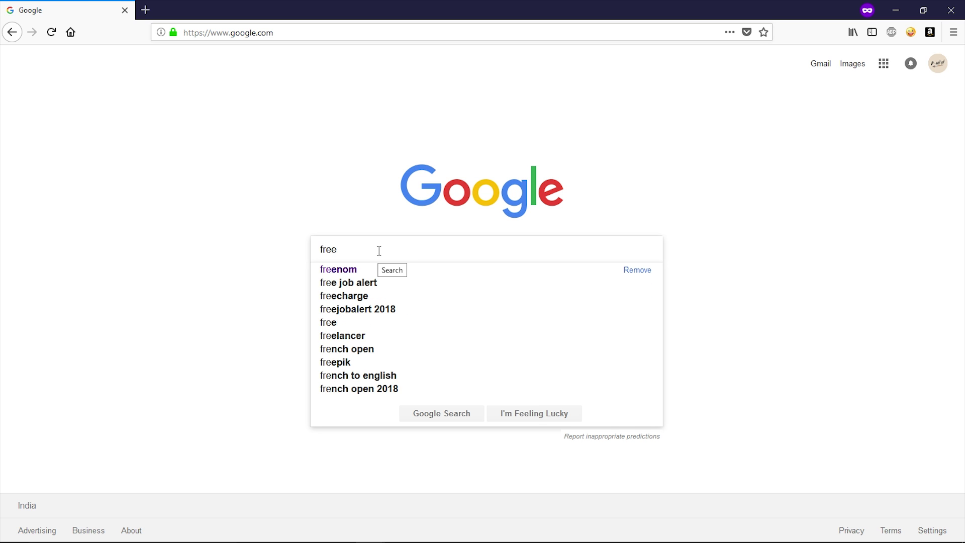
pyautogui.press('Down')
pyautogui.press('Return')
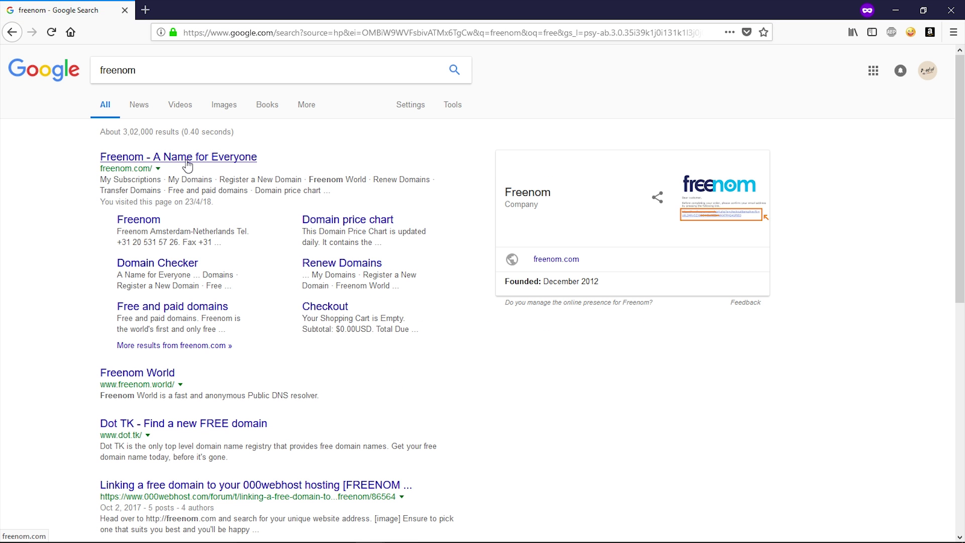
pyautogui.rightClick(187, 160)
pyautogui.click(192, 168)
# Log in to Freenom with the saved credentials and go to Services > Register a New Domain
pyautogui.click(185, 10)
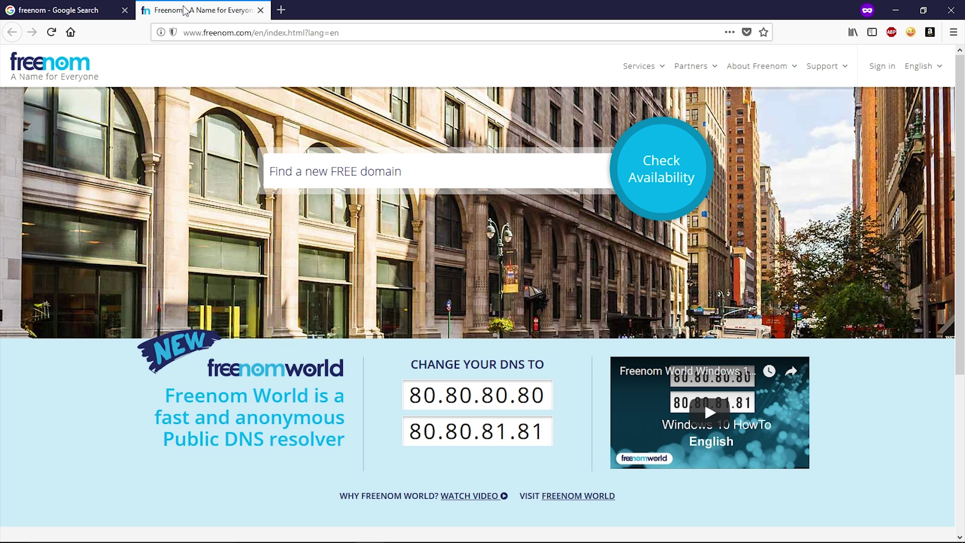
pyautogui.click(888, 71)
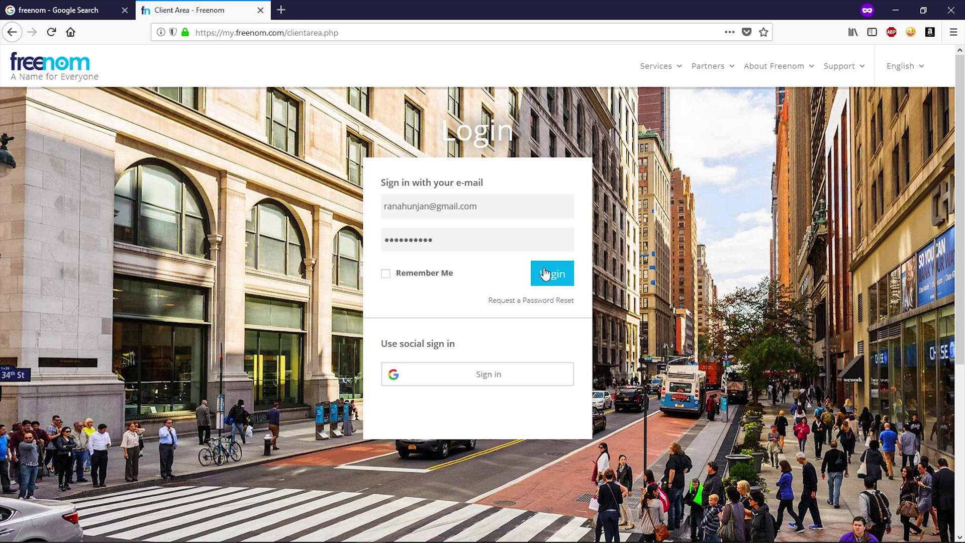
pyautogui.click(544, 274)
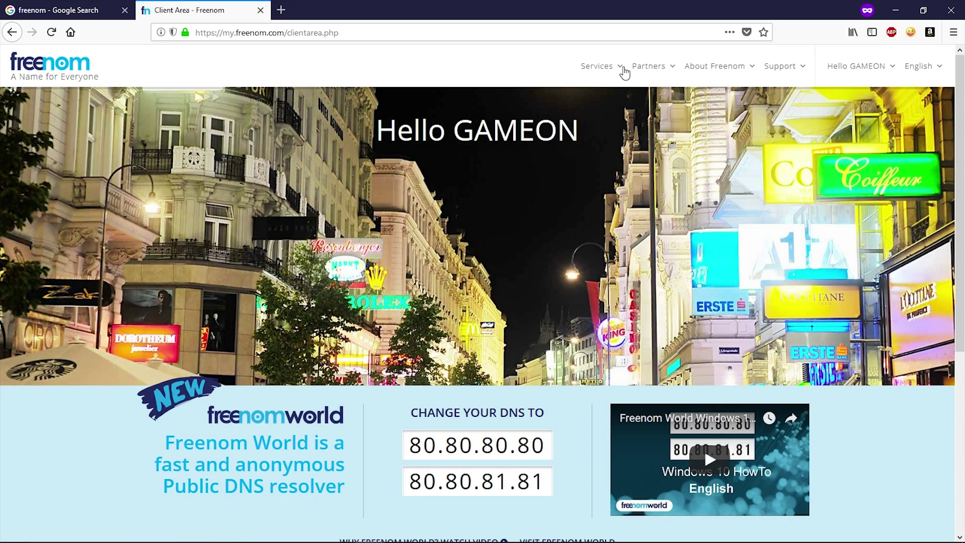
pyautogui.click(622, 71)
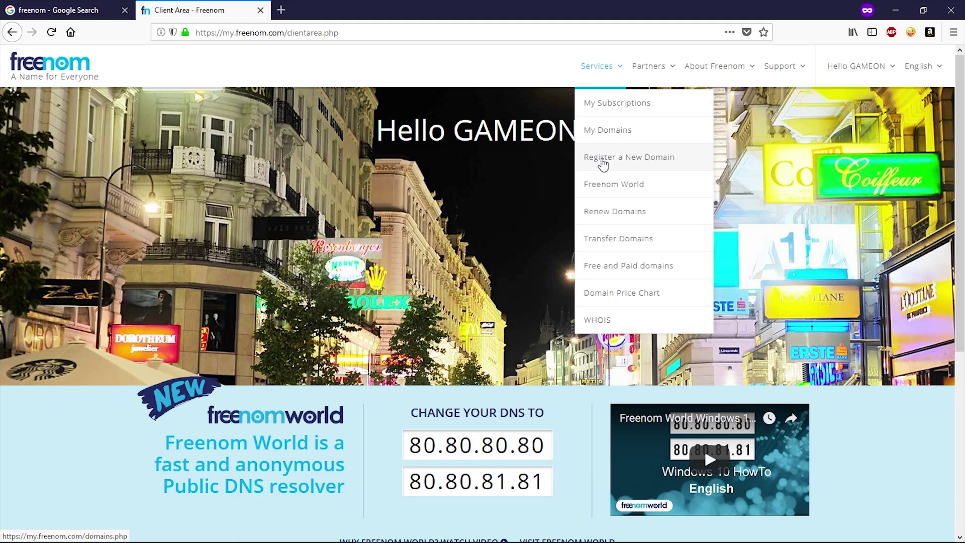
pyautogui.click(676, 164)
# Check availability for 'mywebsitename', add the free mywebsitename.ml, and proceed to checkout
pyautogui.write('mywebsitename')
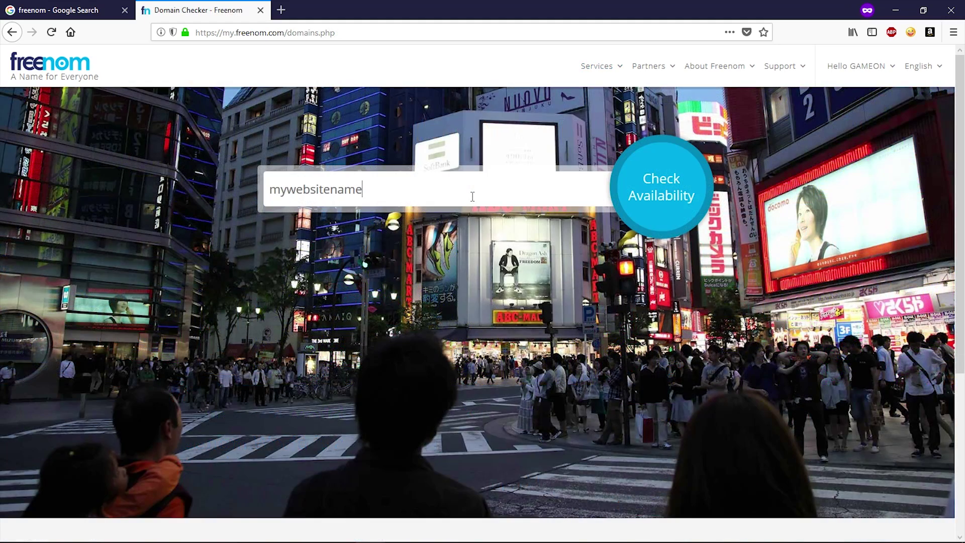
pyautogui.click(693, 201)
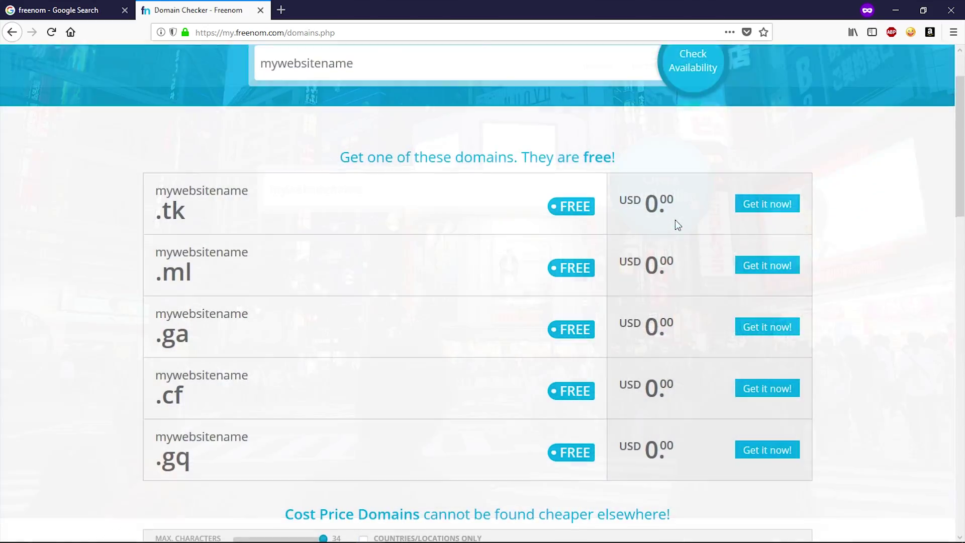
pyautogui.scroll(-6, 451, 284)
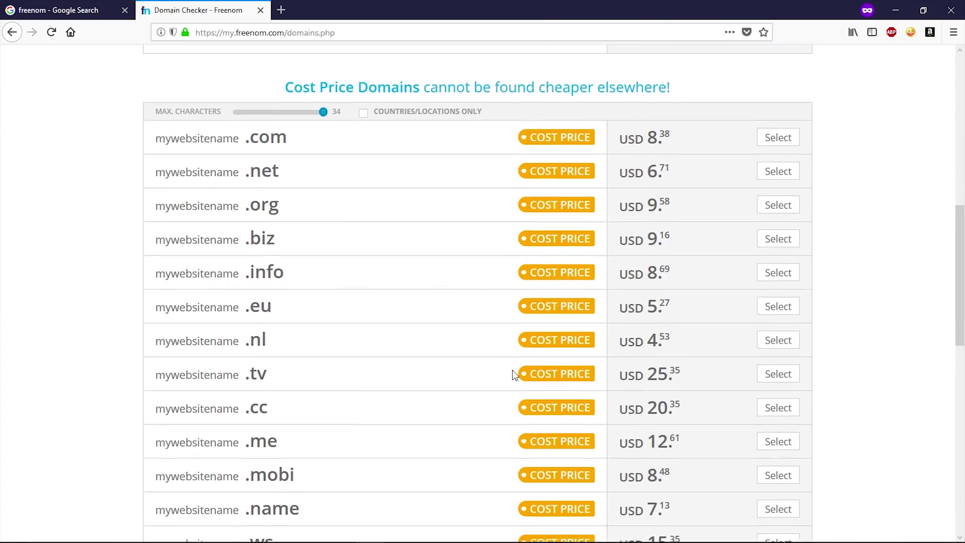
pyautogui.scroll(7, 518, 373)
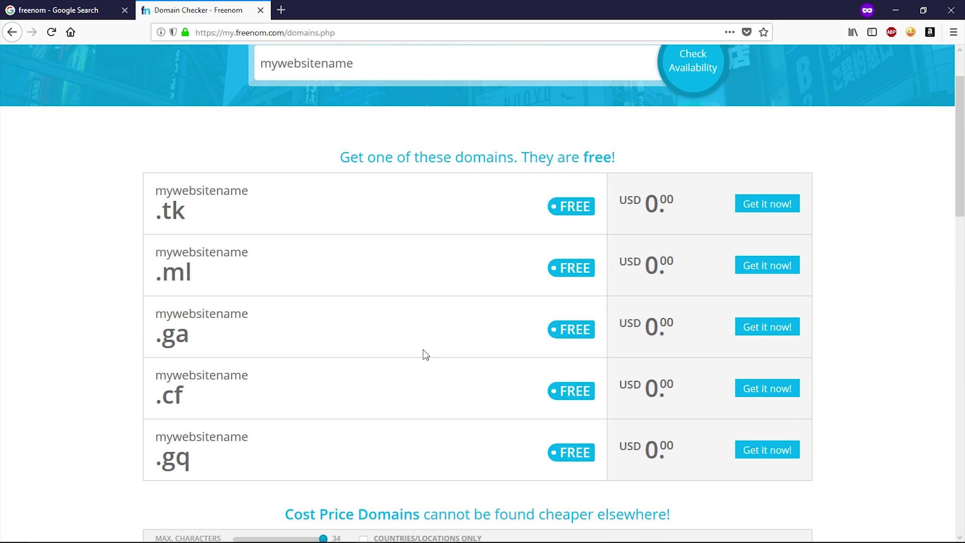
pyautogui.scroll(1, 424, 351)
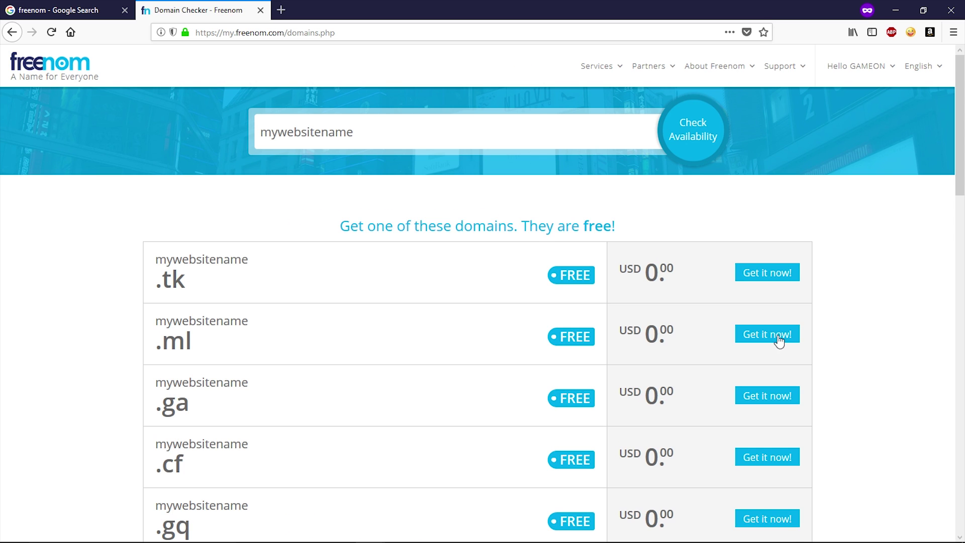
pyautogui.click(779, 342)
pyautogui.click(783, 195)
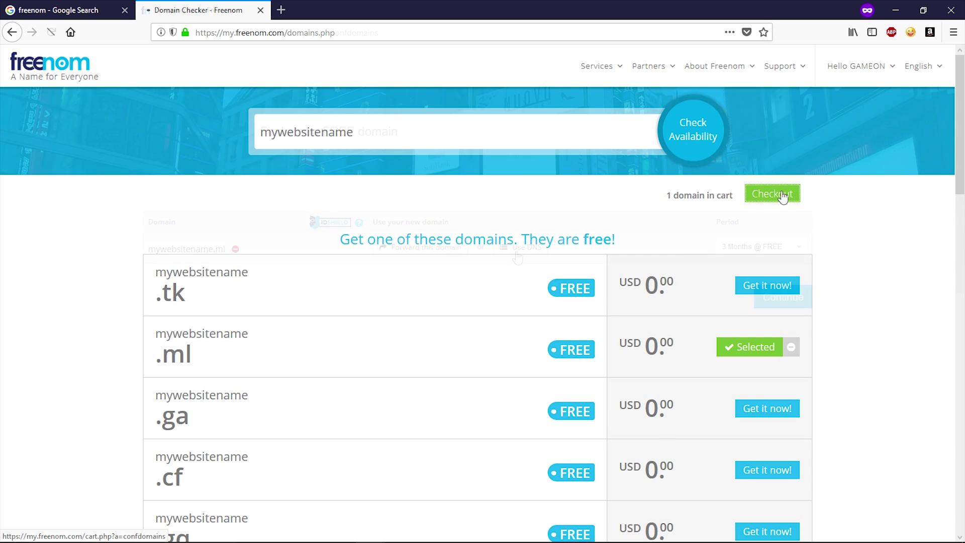
# Give mywebsitename.ml custom nameservers ns1.byet.org and ns2.byet.org for 12 Months @ FREE
pyautogui.click(517, 250)
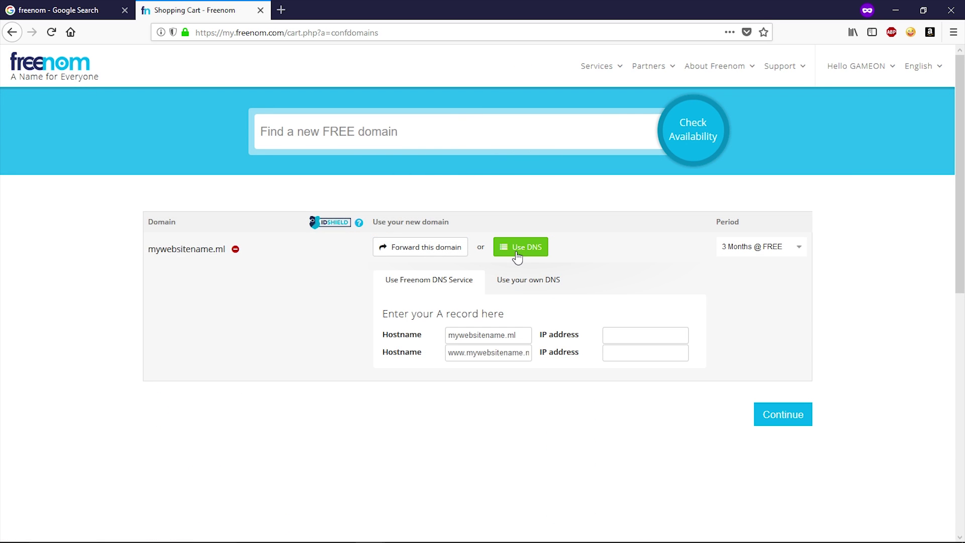
pyautogui.click(525, 284)
pyautogui.click(477, 334)
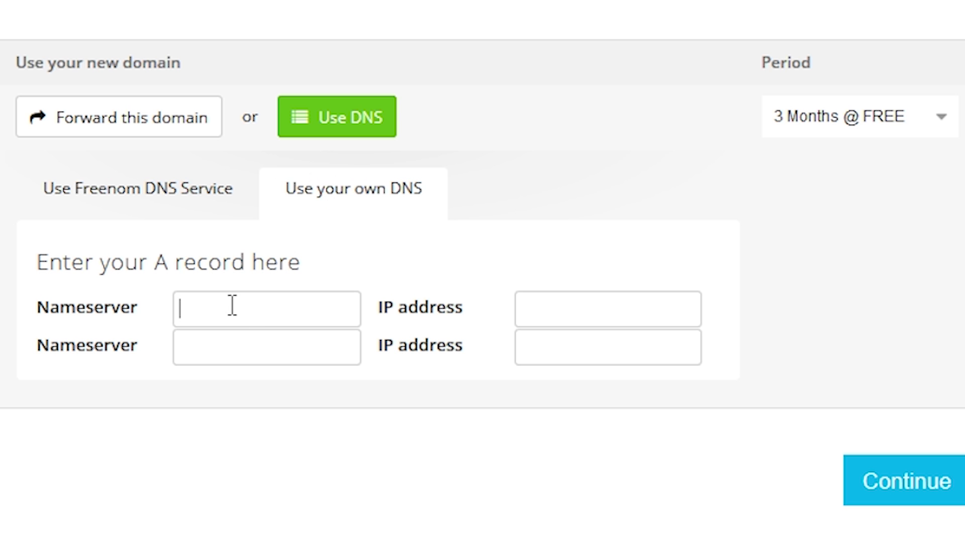
pyautogui.write('ns1.byet.org')
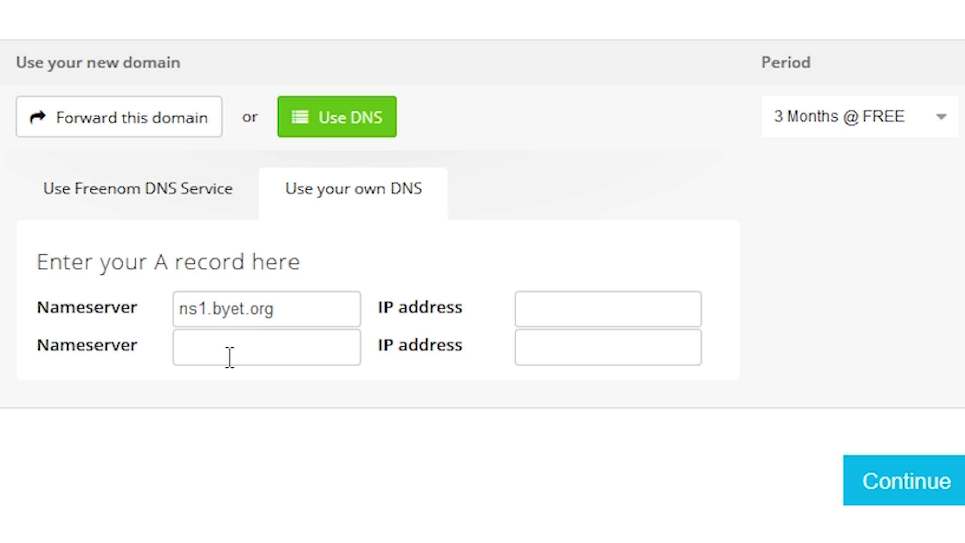
pyautogui.click(228, 357)
pyautogui.write('ns1.byet.org')
pyautogui.moveTo(206, 347); pyautogui.dragTo(198, 347)
pyautogui.write('2')
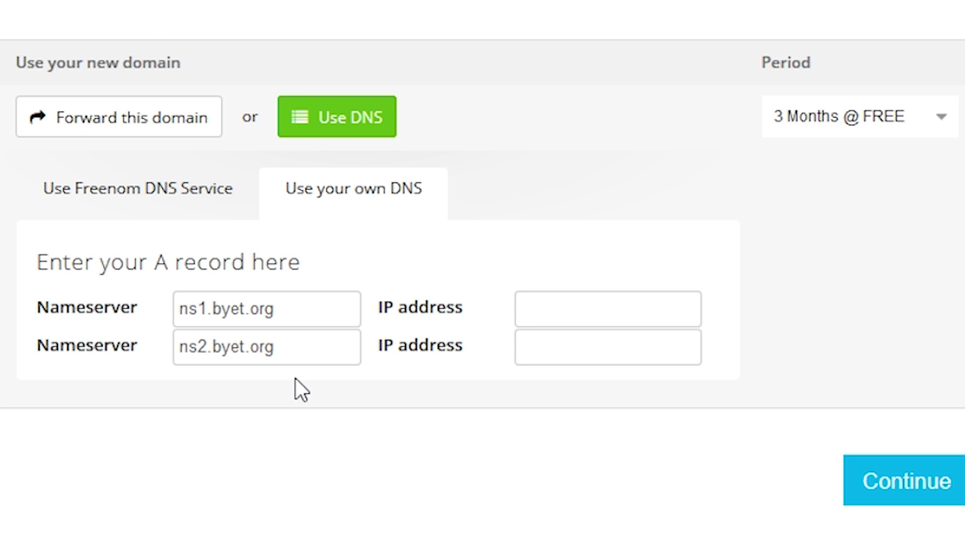
pyautogui.click(826, 120)
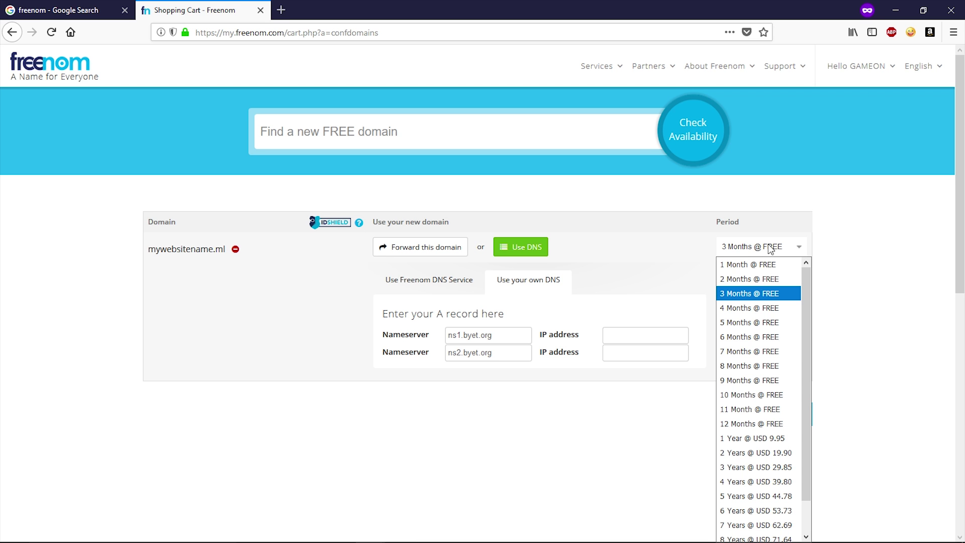
pyautogui.click(748, 425)
# Continue to Review & Checkout, accept the terms, and complete the free domain order
pyautogui.click(795, 424)
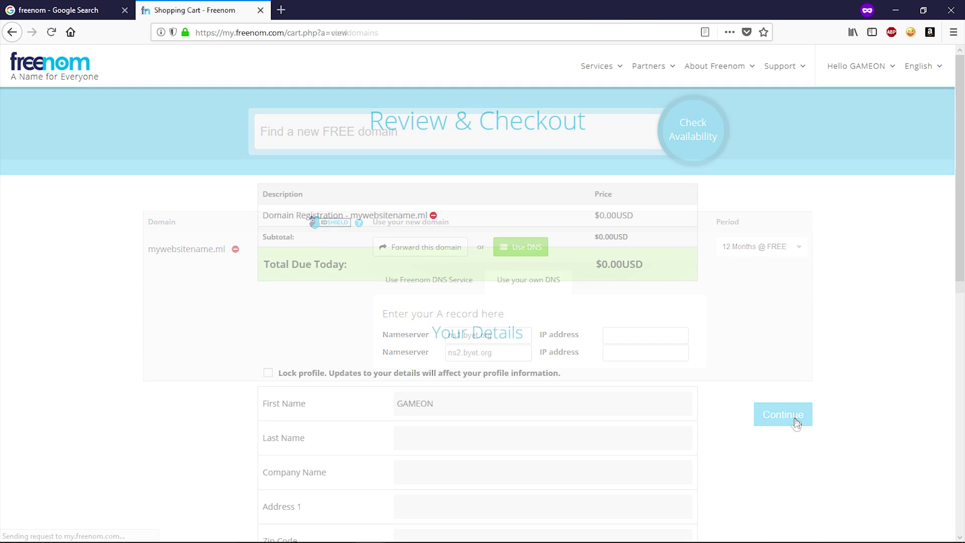
pyautogui.scroll(-5, 796, 422)
pyautogui.scroll(-1, 796, 422)
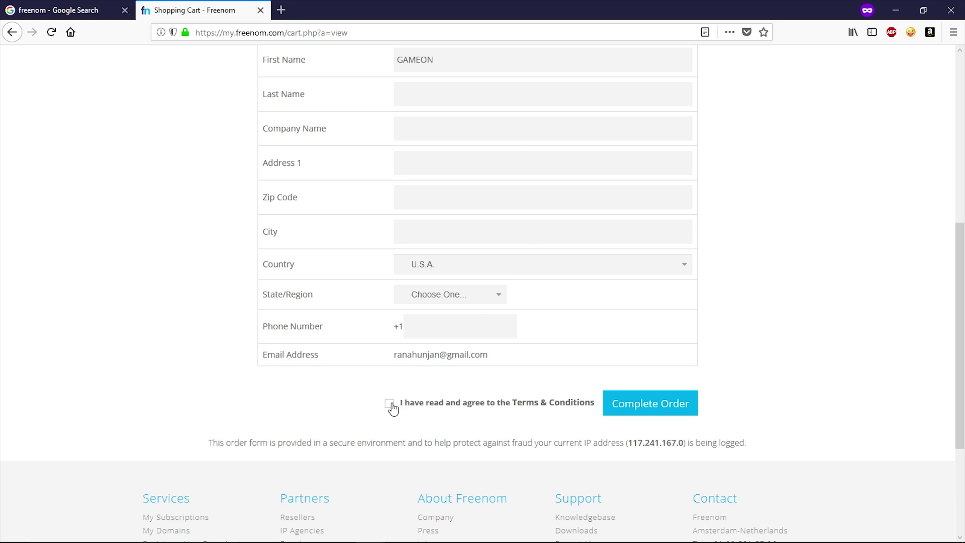
pyautogui.click(644, 411)
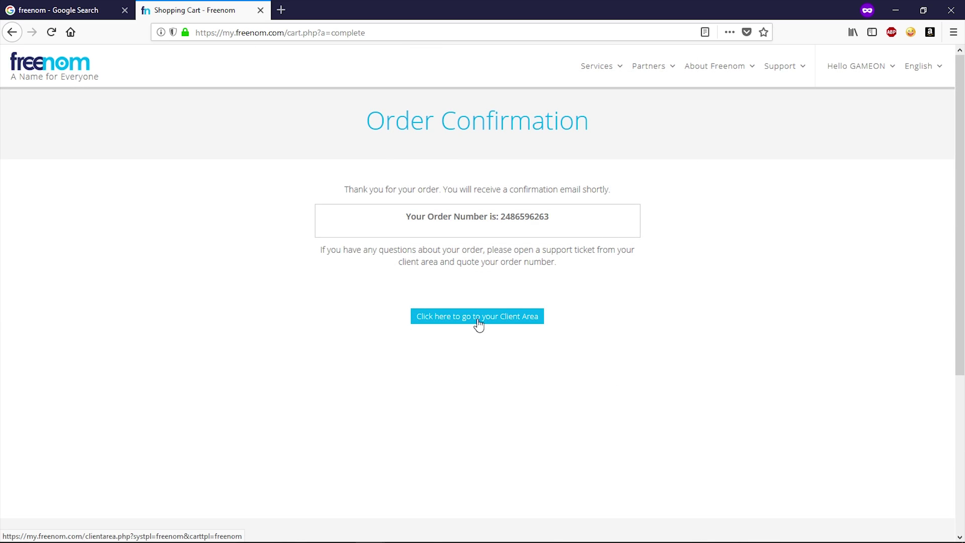
# In the Client Area, go to page 2 of My Domains and select the mywebsitename.ml name
pyautogui.click(478, 320)
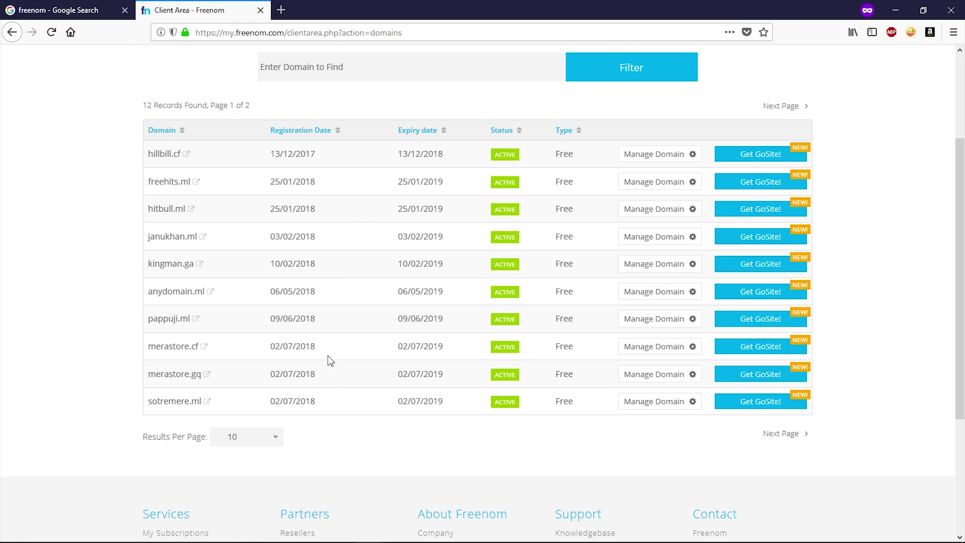
pyautogui.click(767, 439)
pyautogui.moveTo(149, 319); pyautogui.dragTo(223, 324)
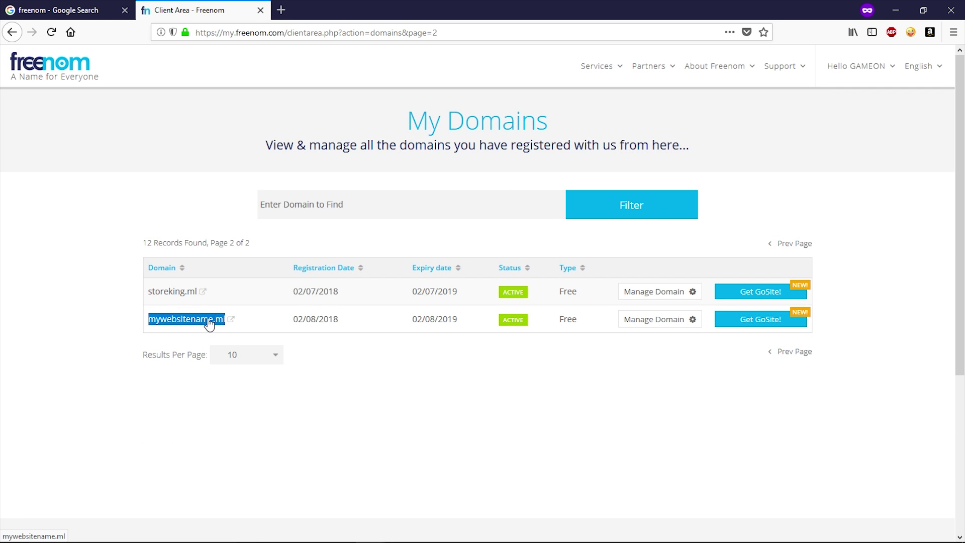
pyautogui.rightClick(209, 325)
# Copy the mywebsitename.ml name and open the InfinityFree homepage from a Google search
pyautogui.click(224, 409)
pyautogui.hotkey('ctrl', 'Tab')
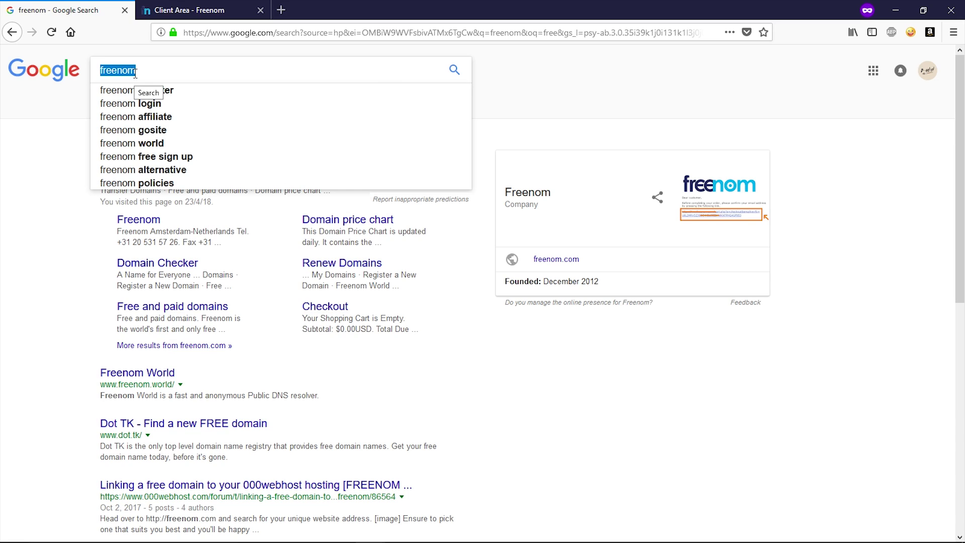
pyautogui.write('in')
pyautogui.click(132, 90)
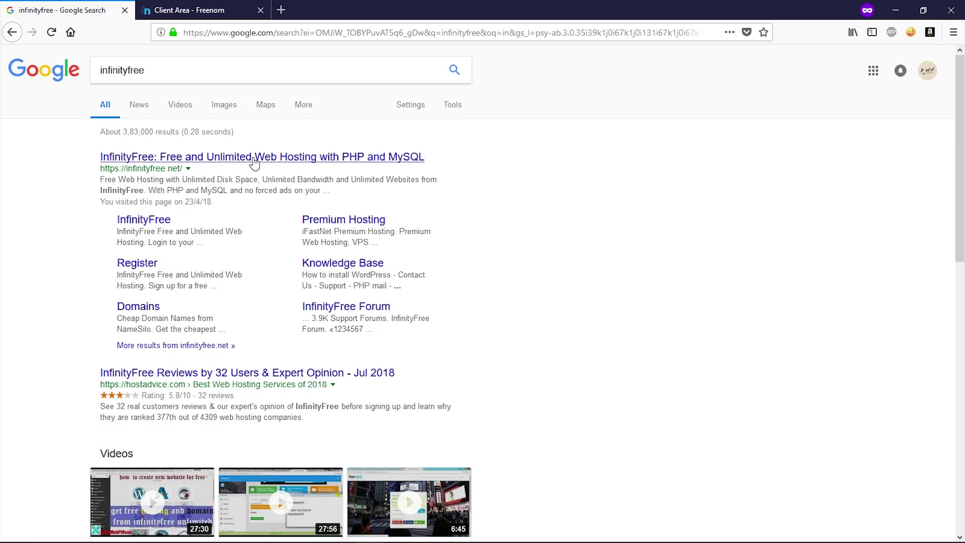
pyautogui.click(254, 161)
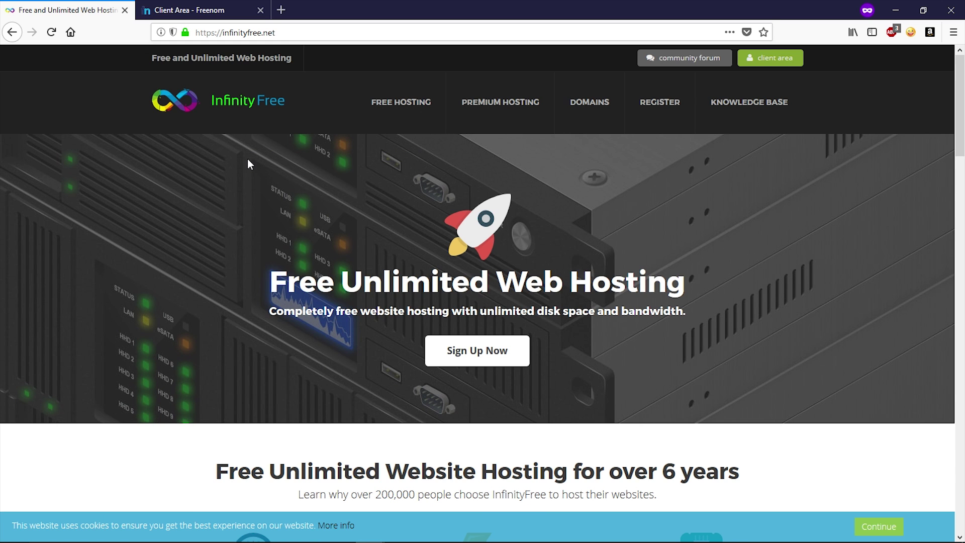
# Submit the InfinityFree sign-up form with e-mail and password, reCAPTCHA and accepted terms
pyautogui.click(479, 359)
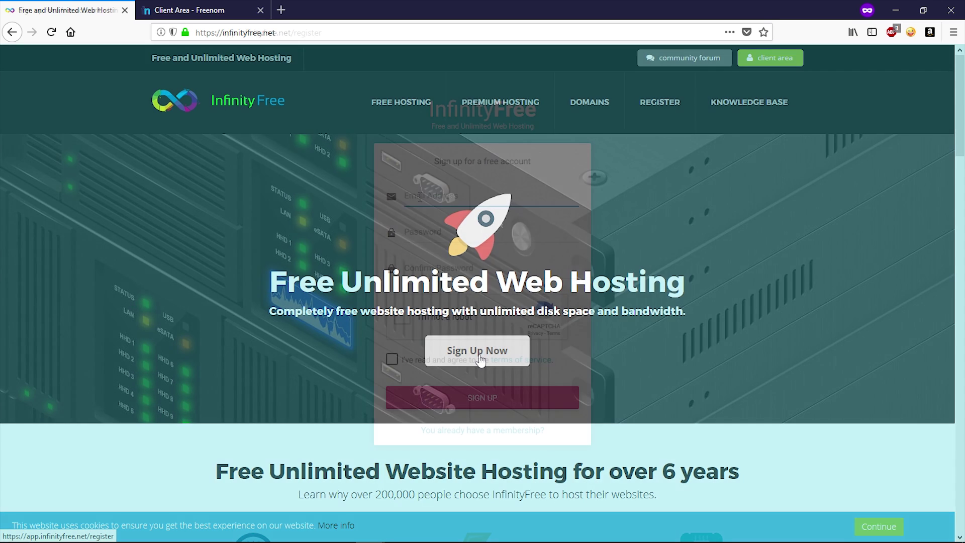
pyautogui.click(419, 197)
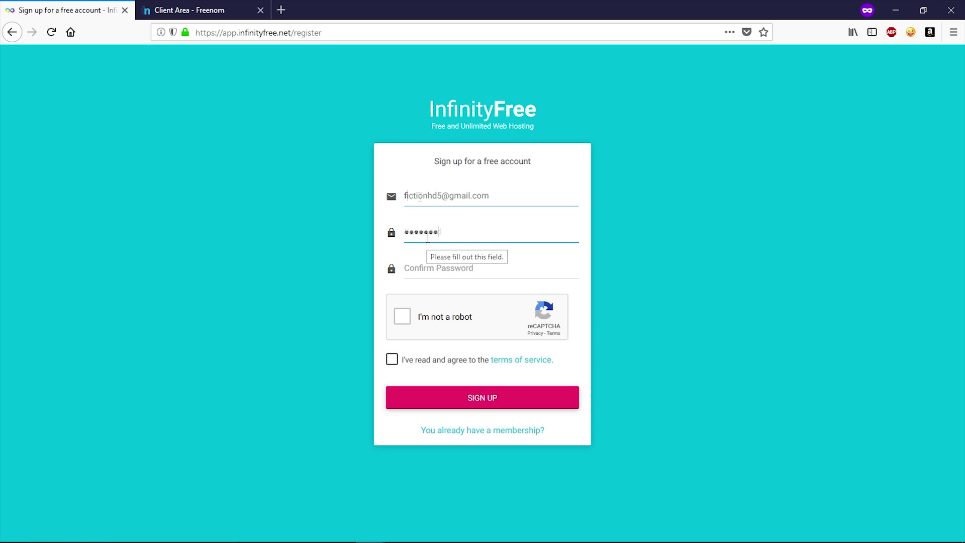
pyautogui.write('•')
pyautogui.click(441, 267)
pyautogui.write('••••••••••')
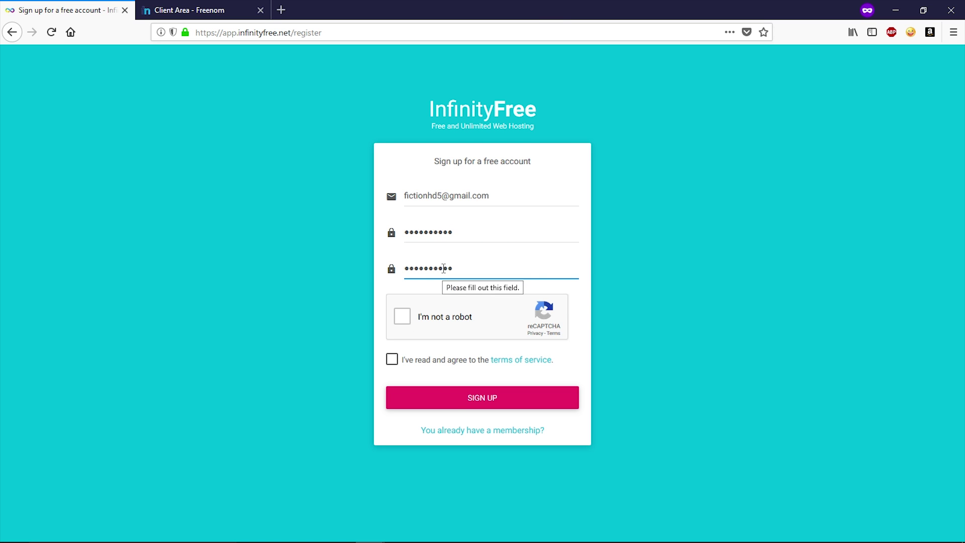
pyautogui.click(402, 316)
pyautogui.click(391, 359)
pyautogui.click(457, 405)
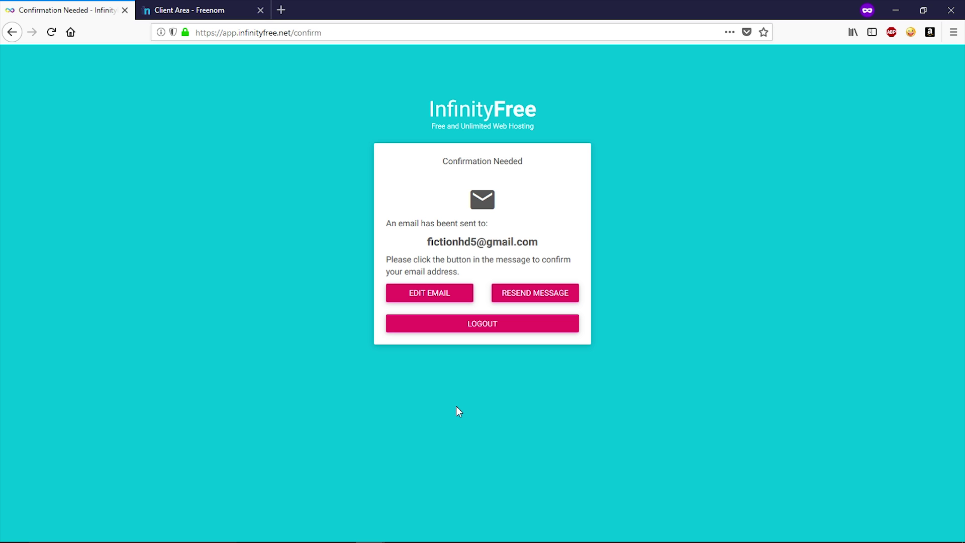
# In Gmail, confirm the e-mail address from InfinityFree's message
pyautogui.click(281, 10)
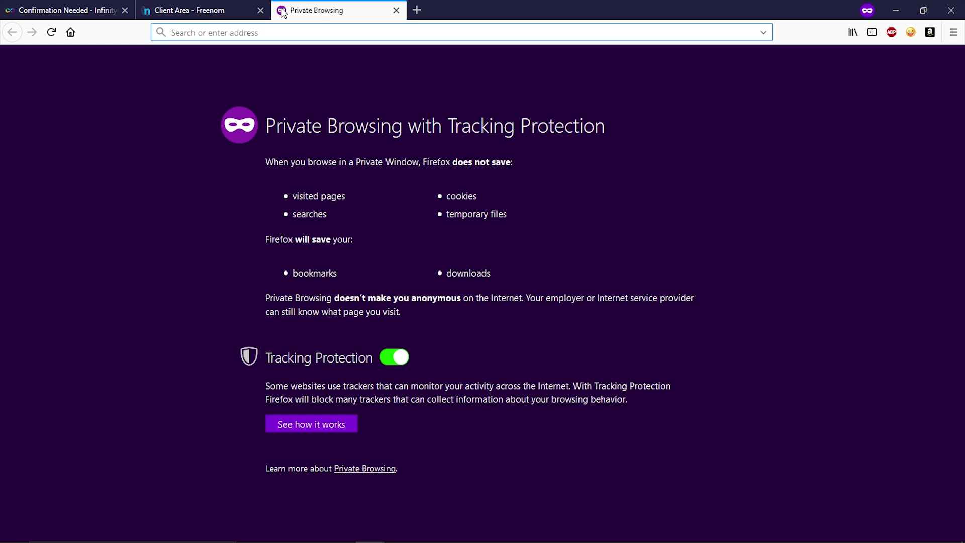
pyautogui.write('gm')
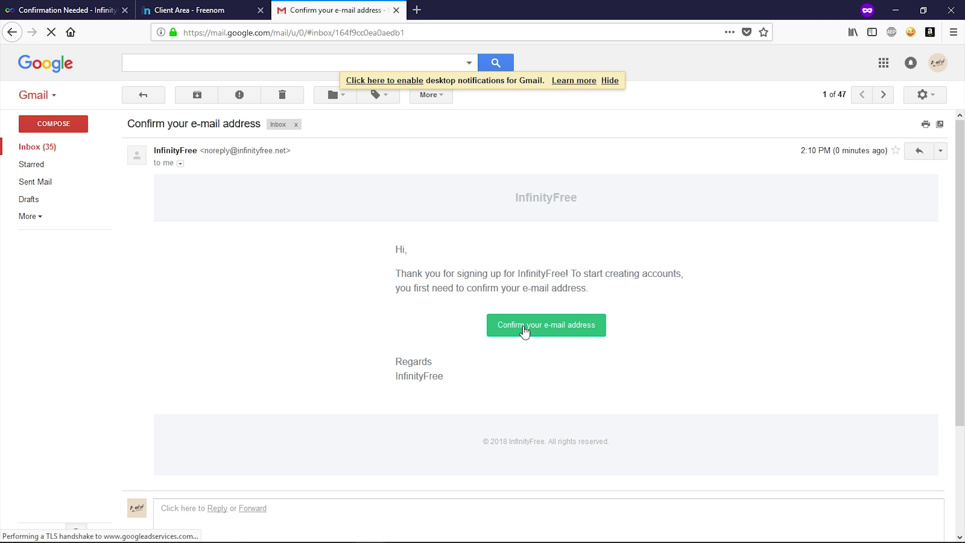
pyautogui.click(524, 331)
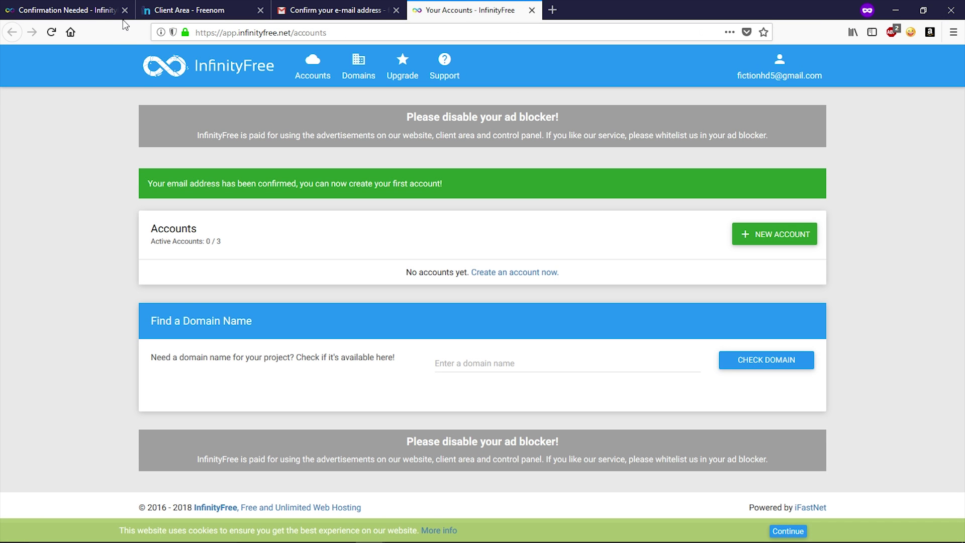
# Close the stale tabs and create a new hosting account using own domain mywebsitename.ml
pyautogui.click(125, 11)
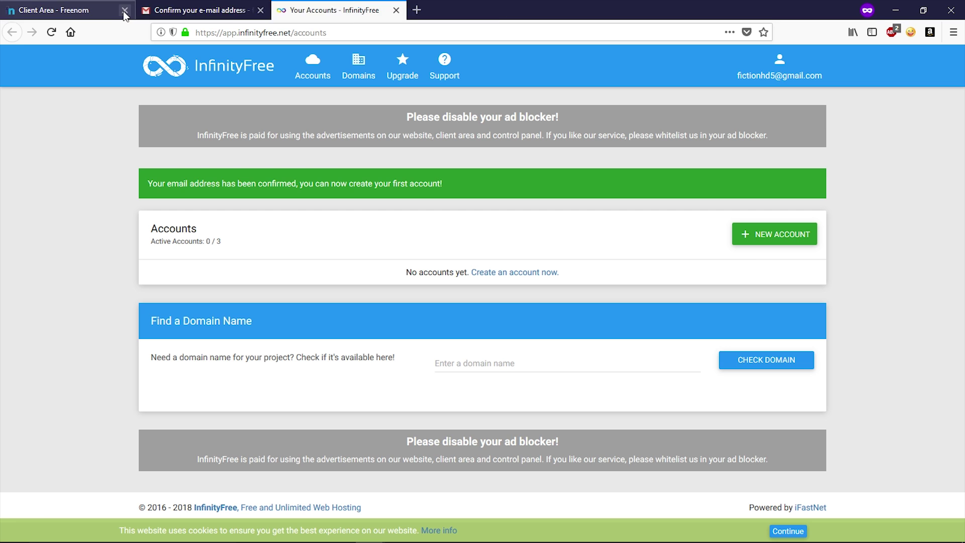
pyautogui.click(124, 10)
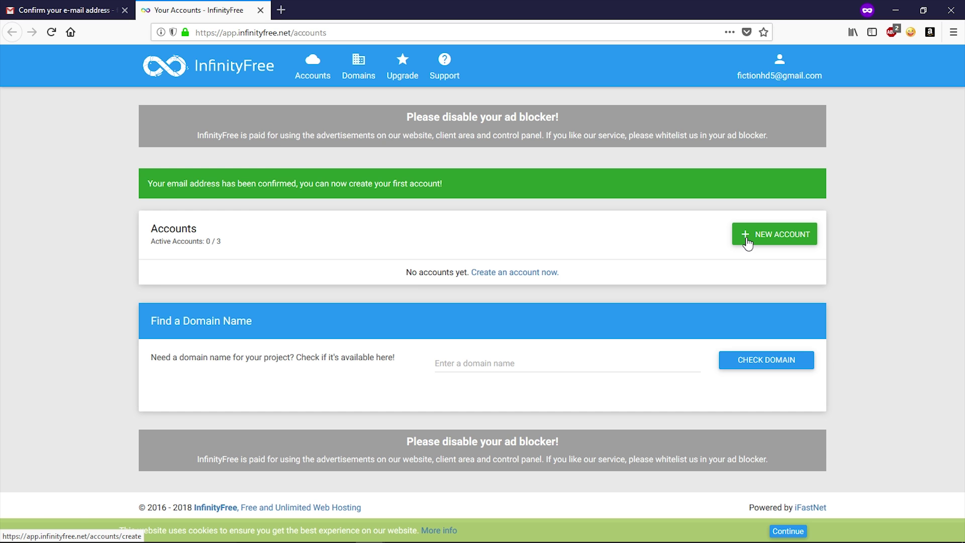
pyautogui.click(747, 243)
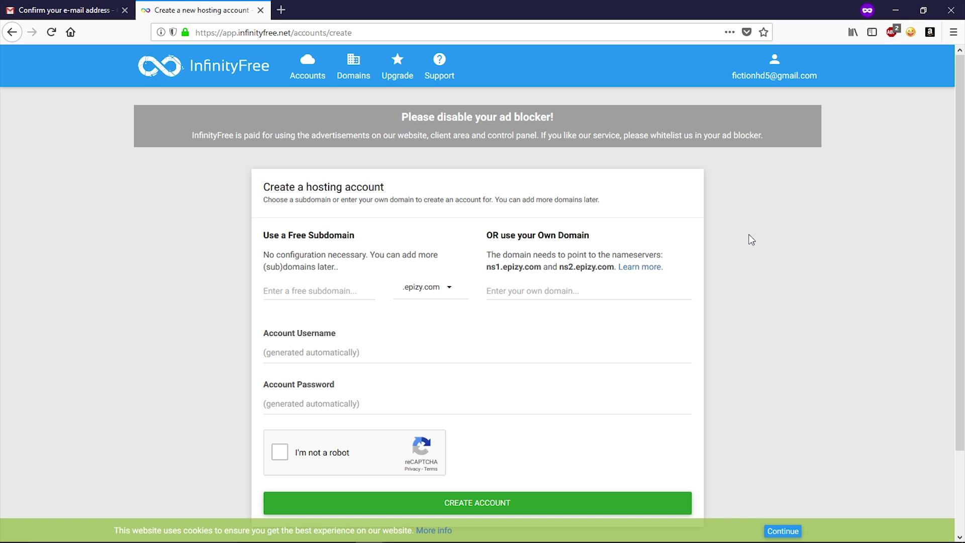
pyautogui.click(543, 291)
pyautogui.write('mywebsitename.ml')
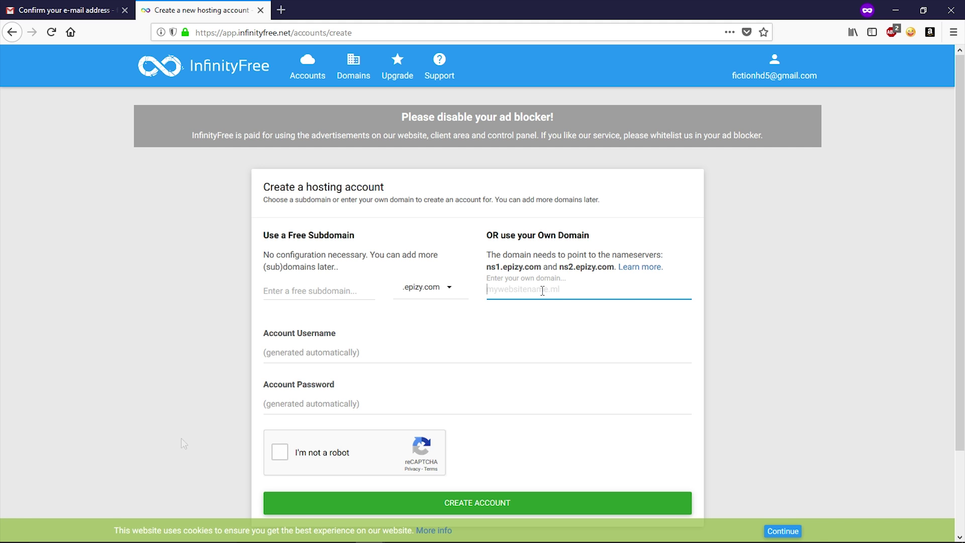
pyautogui.click(295, 402)
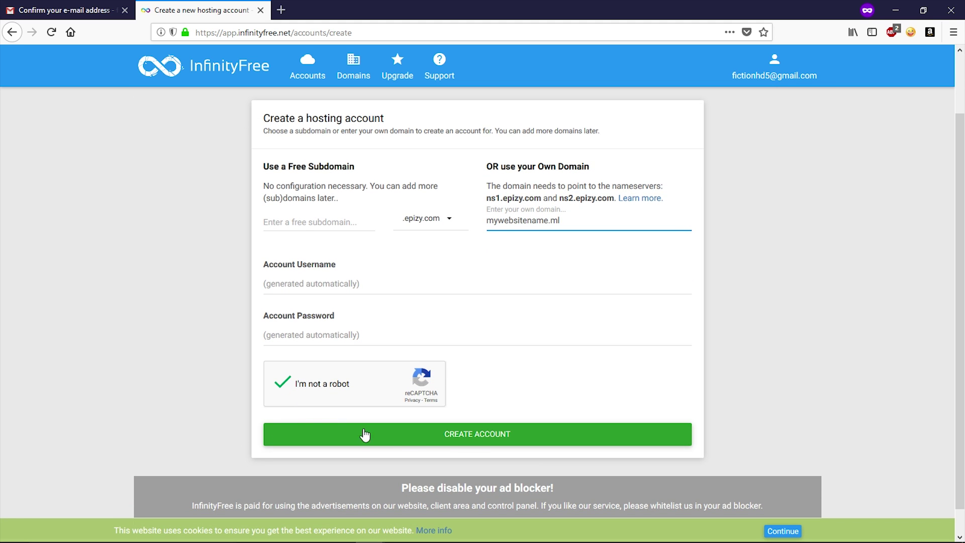
pyautogui.click(475, 437)
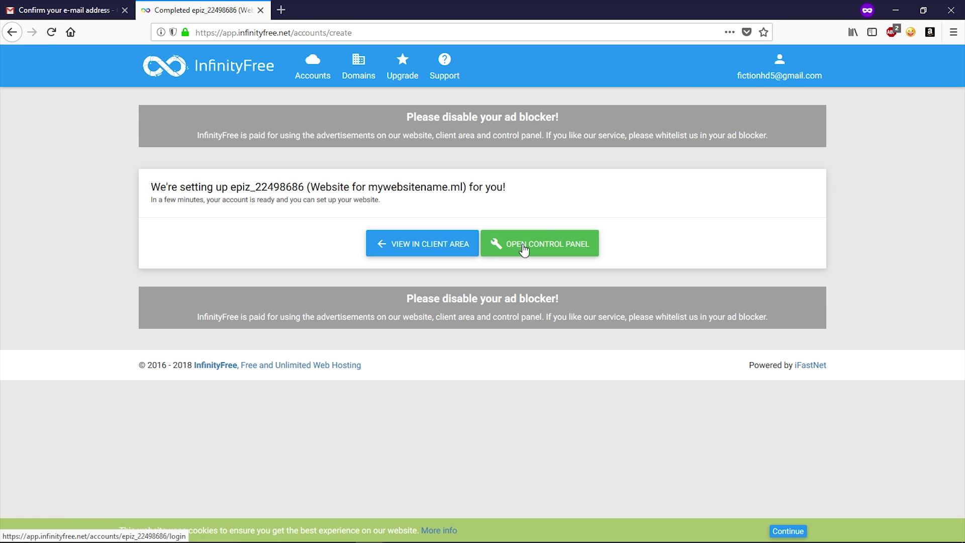
# Open the account's control panel, approve the notice, and launch Softaculous Apps Installer from Software
pyautogui.click(522, 247)
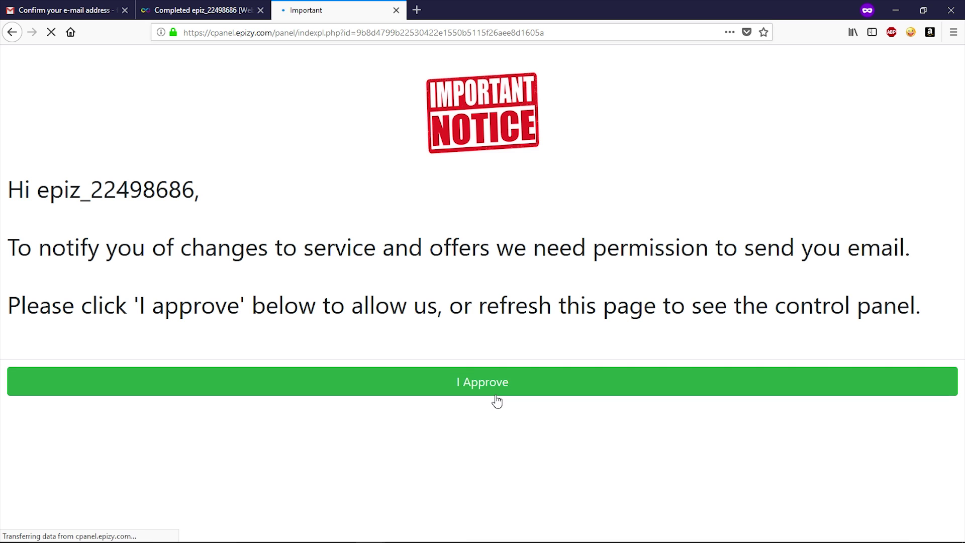
pyautogui.click(495, 395)
pyautogui.scroll(-3, 485, 390)
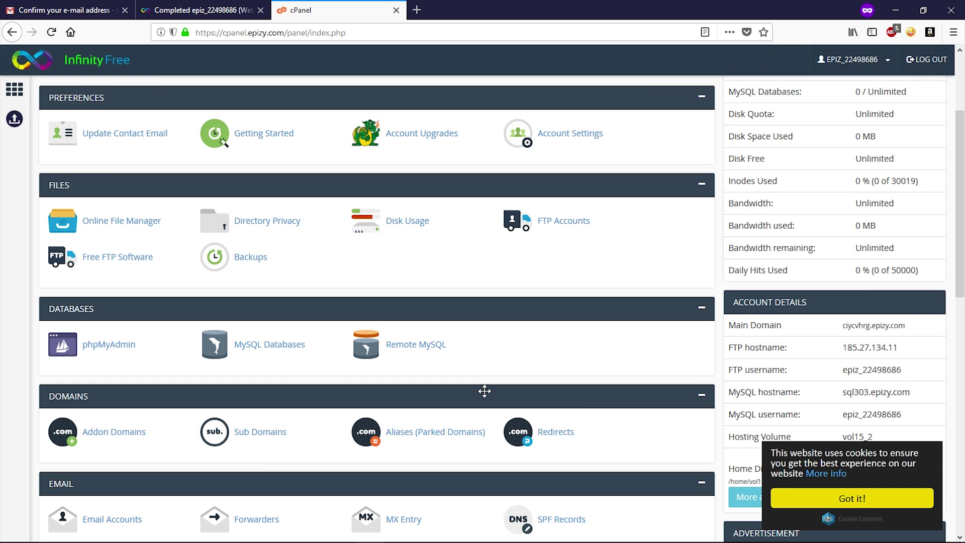
pyautogui.scroll(-9, 484, 391)
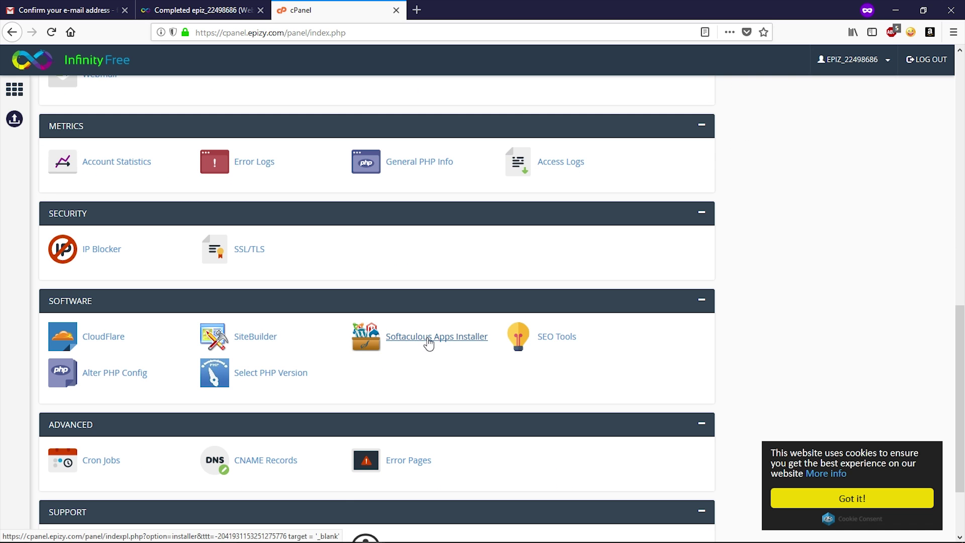
pyautogui.click(428, 338)
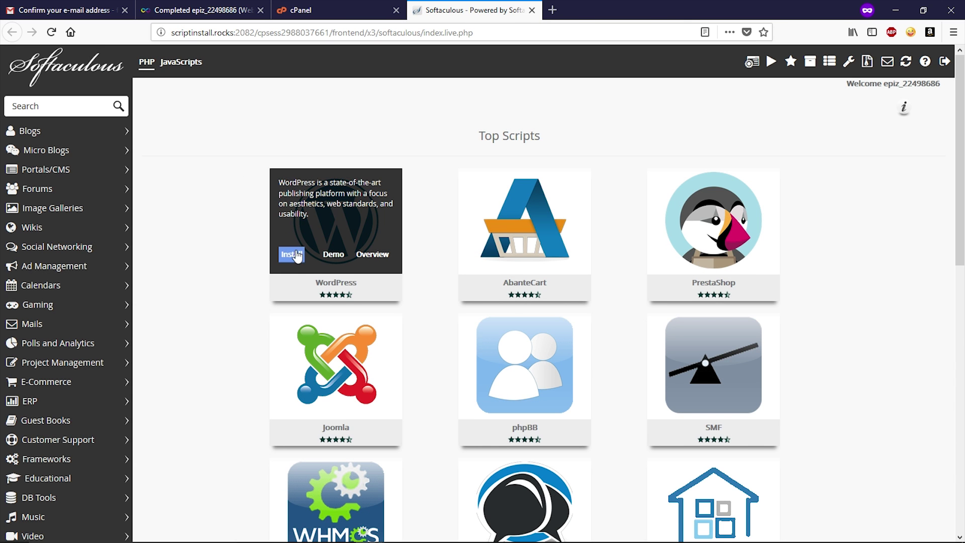
# Start the WordPress install and clear the 'wp' directory so it installs at the domain root
pyautogui.click(291, 254)
pyautogui.moveTo(526, 274); pyautogui.dragTo(492, 278)
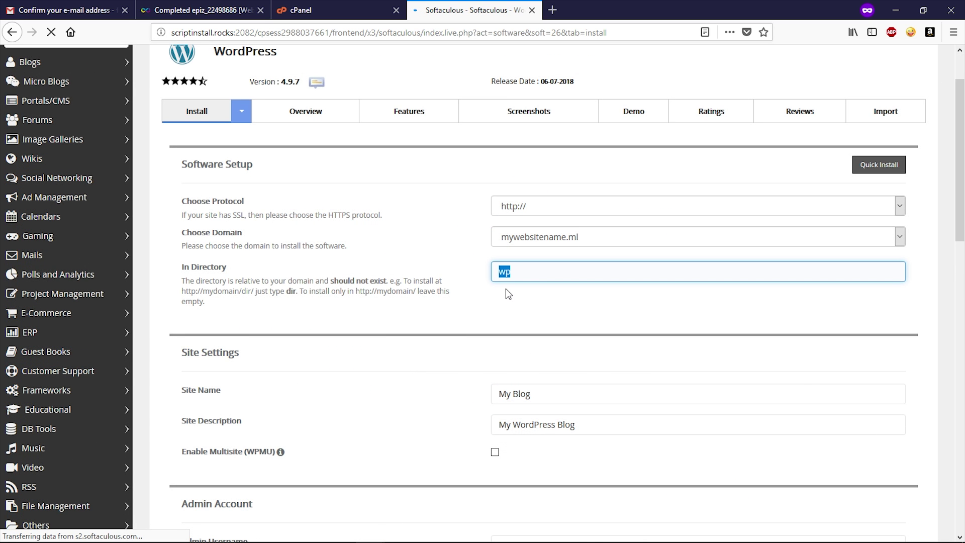
pyautogui.press('BackSpace')
pyautogui.scroll(-2, 445, 328)
# Set site name mywebsitename, description test website and admin account details, then install
pyautogui.moveTo(537, 325); pyautogui.dragTo(482, 323)
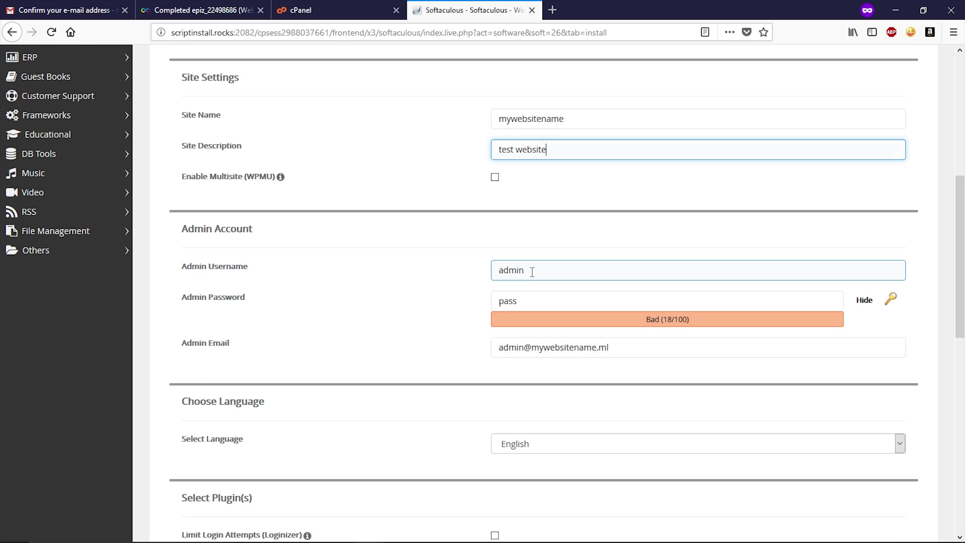
pyautogui.moveTo(532, 272); pyautogui.dragTo(507, 252)
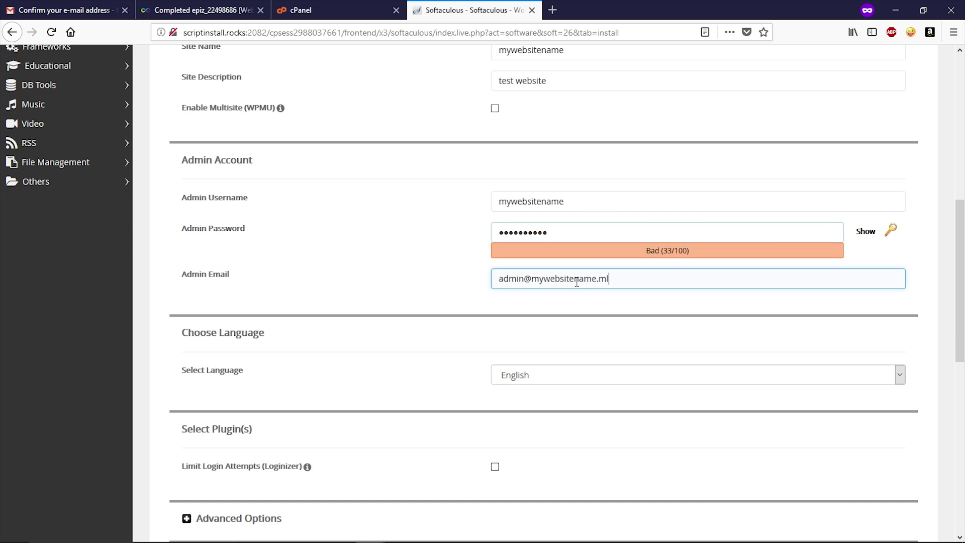
pyautogui.tripleClick(577, 281)
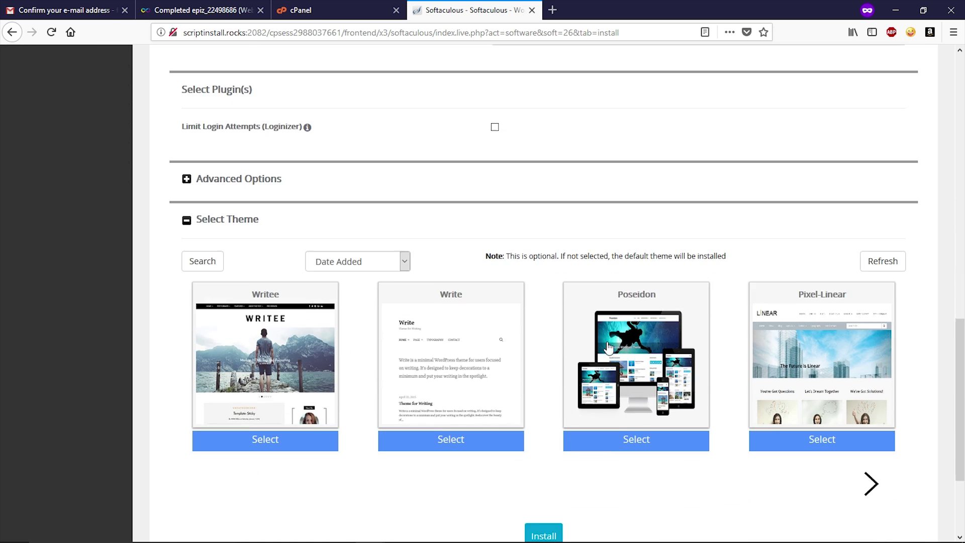
pyautogui.scroll(-2, 608, 346)
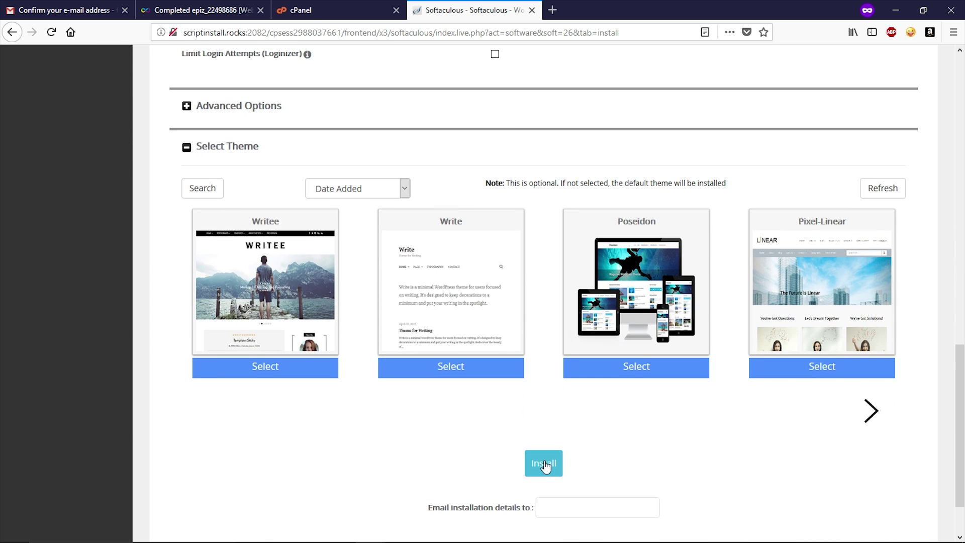
pyautogui.click(544, 463)
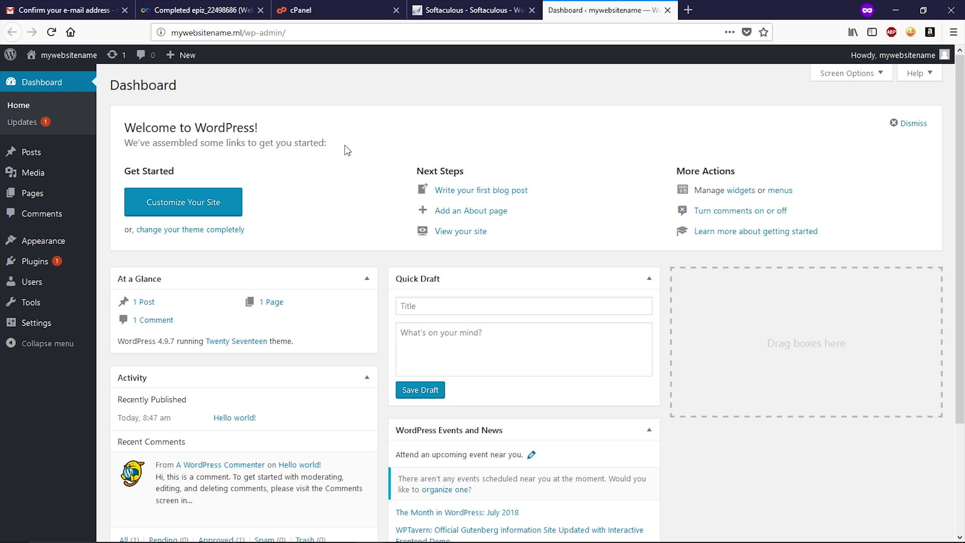
pyautogui.moveTo(96, 55)
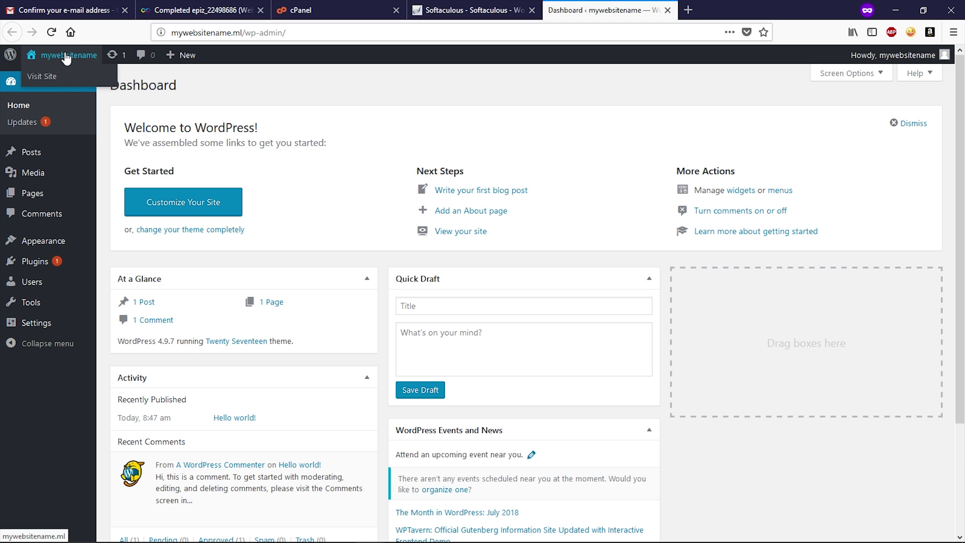
pyautogui.rightClick(49, 84)
pyautogui.click(67, 89)
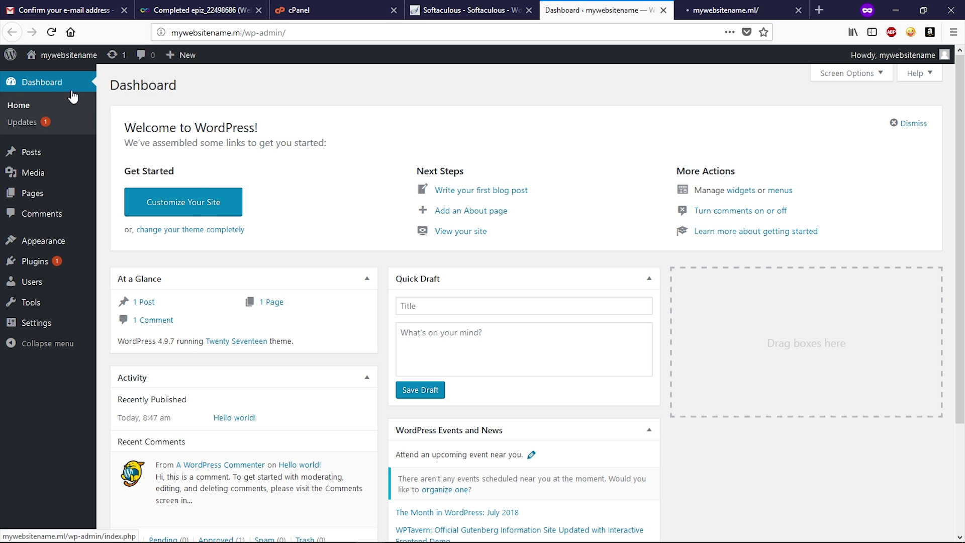
pyautogui.click(730, 8)
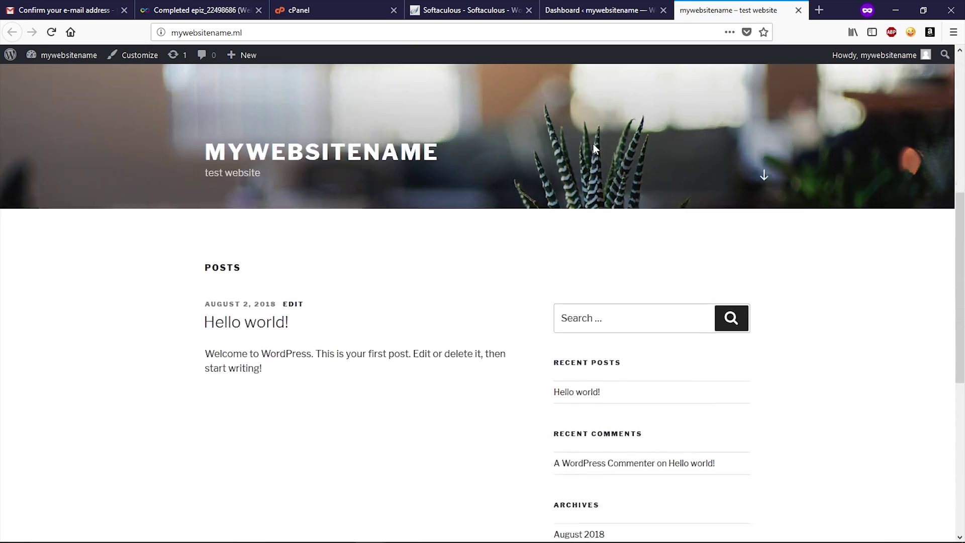
pyautogui.scroll(-5, 593, 144)
pyautogui.scroll(4, 591, 149)
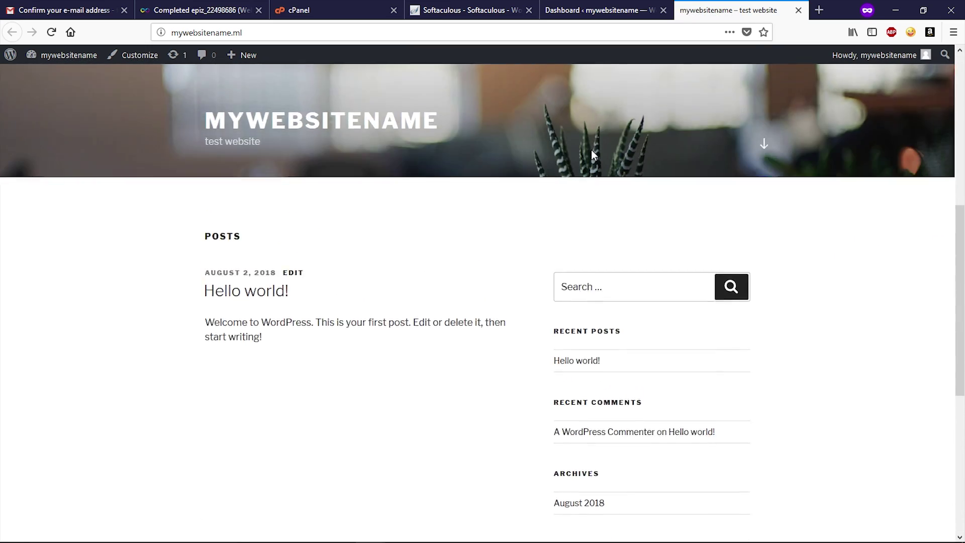
pyautogui.scroll(3, 591, 149)
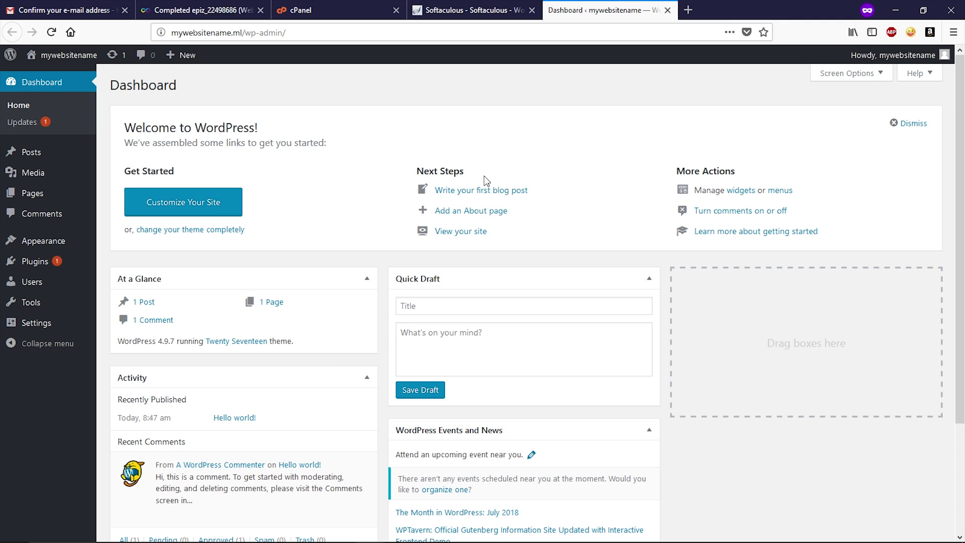